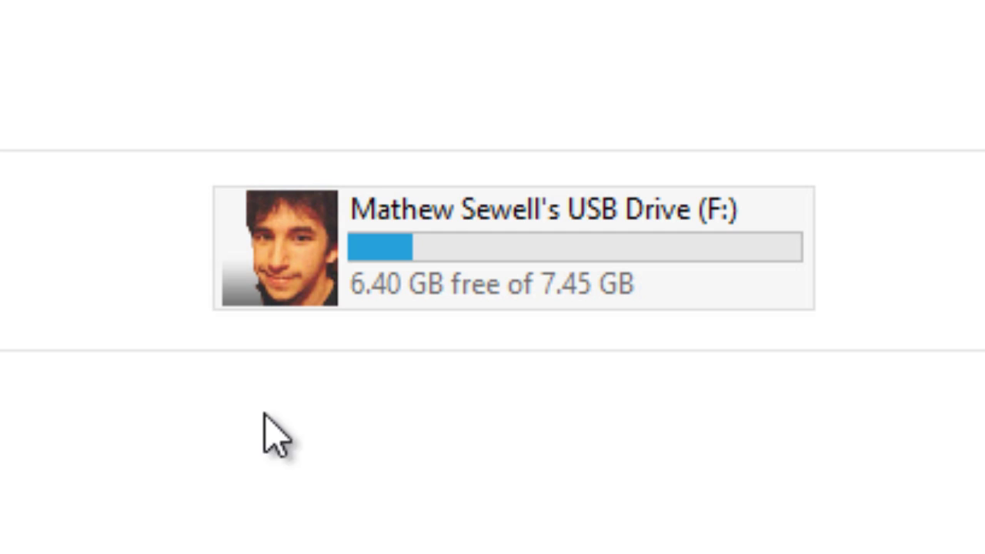
Step: Open the USB drive (F:) Properties, showing FAT32 with 1.04 GB used and 6.40 GB free
left_click(245, 306)
right_click(319, 226)
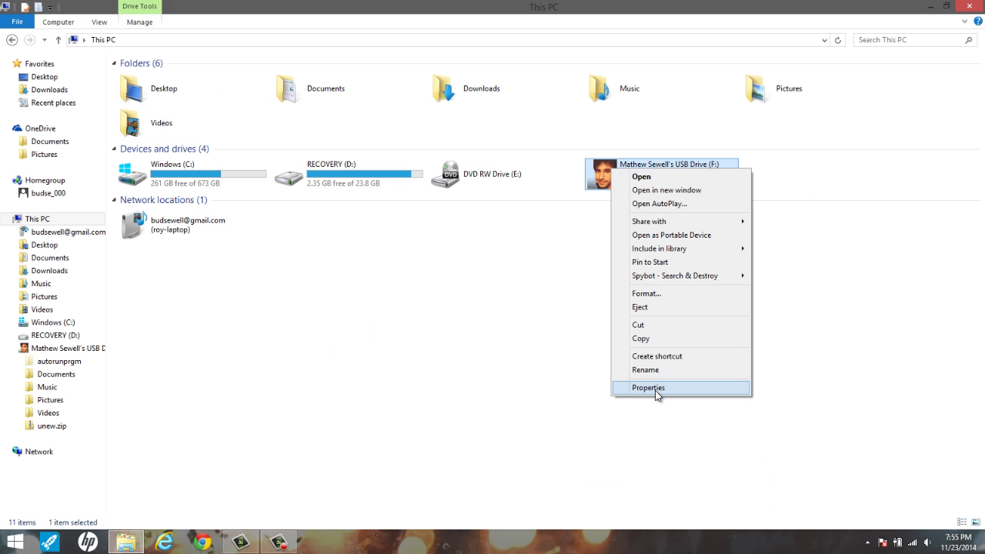
left_click(821, 275)
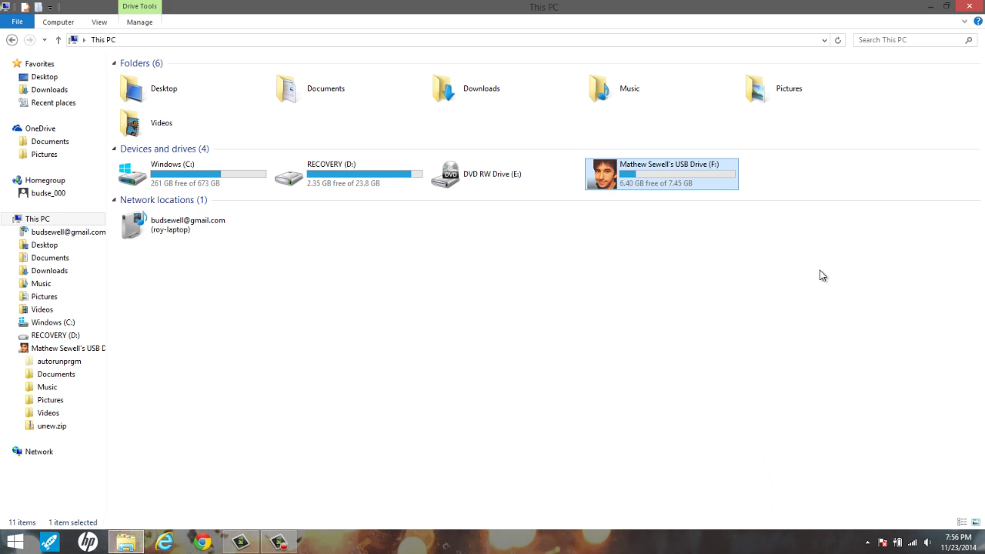
right_click(620, 175)
left_click(700, 390)
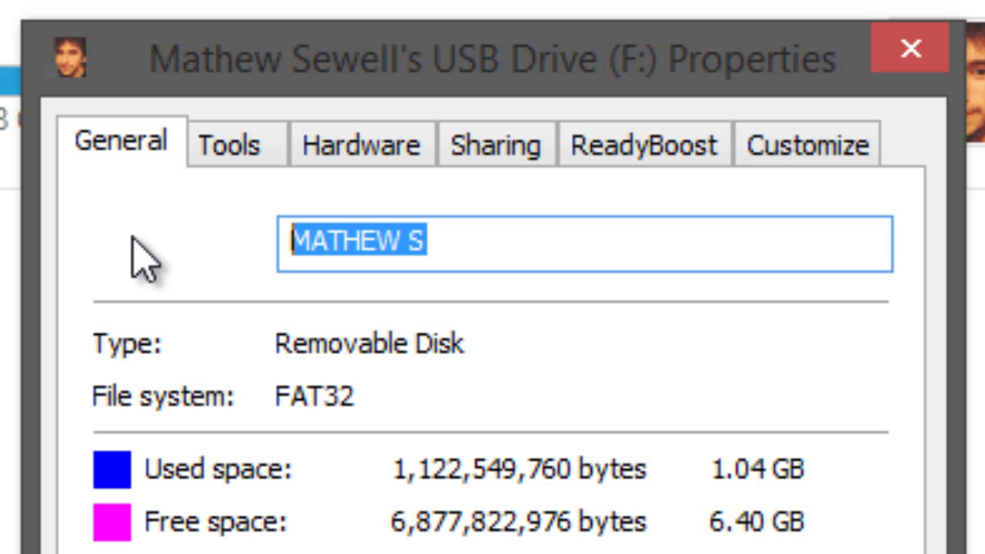
Step: Deselect the drive name field and close the USB drive (F:) Properties window
left_click(418, 238)
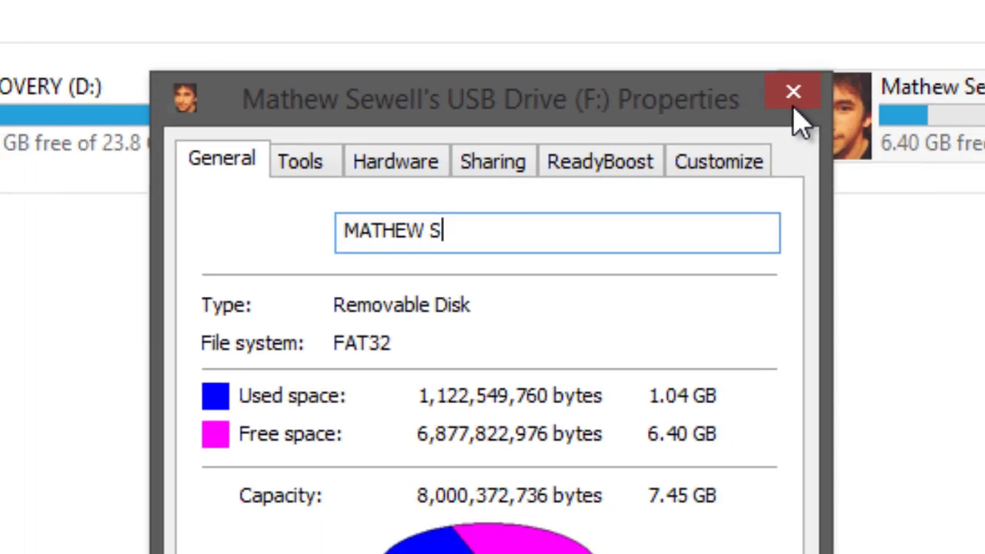
left_click(904, 66)
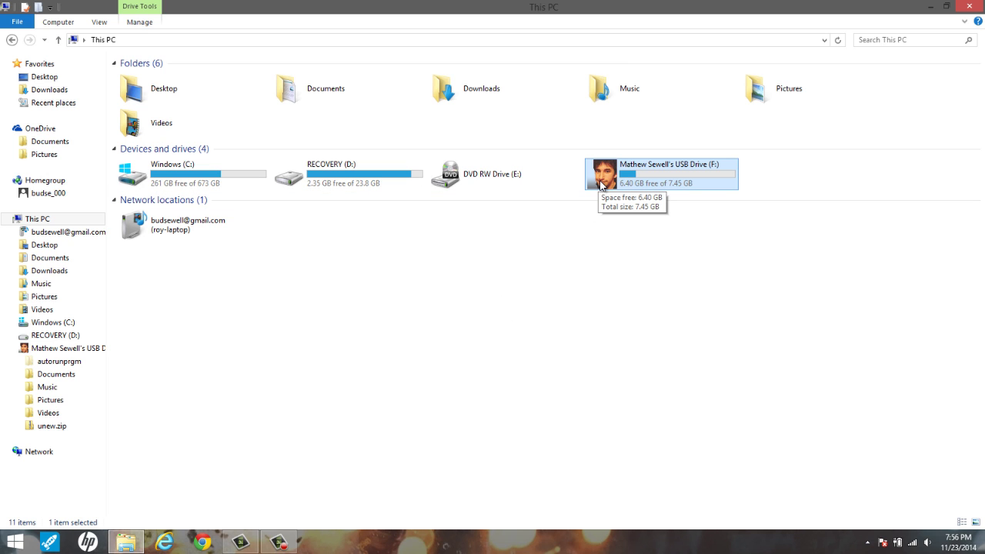
Step: Open the USB drive (F:) and open its autorun.inf file in Notepad
double_click(603, 186)
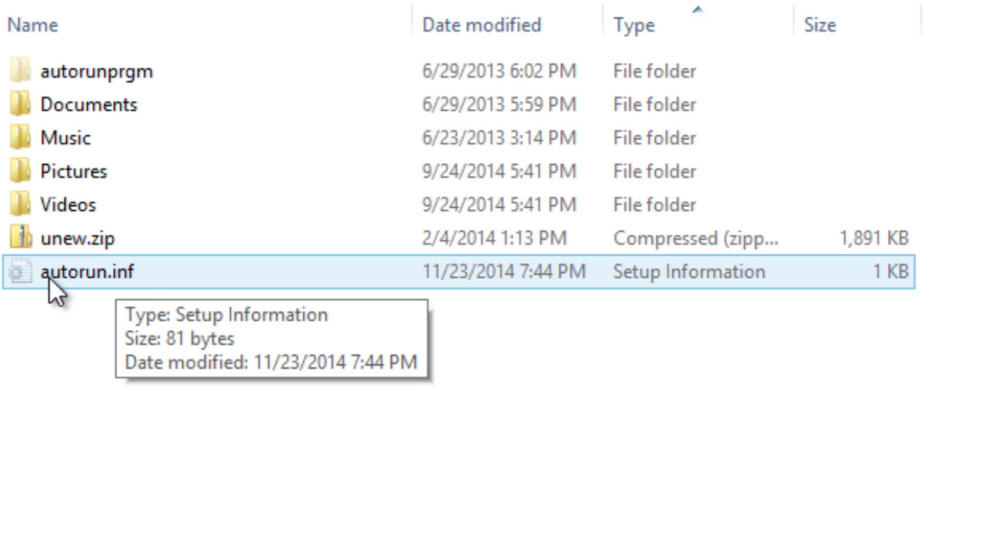
left_click(60, 279)
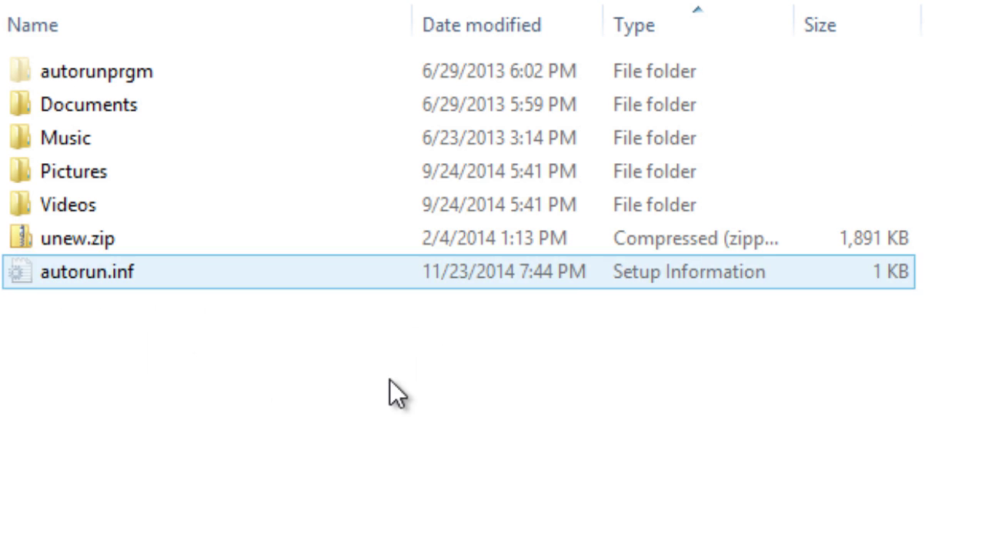
double_click(95, 282)
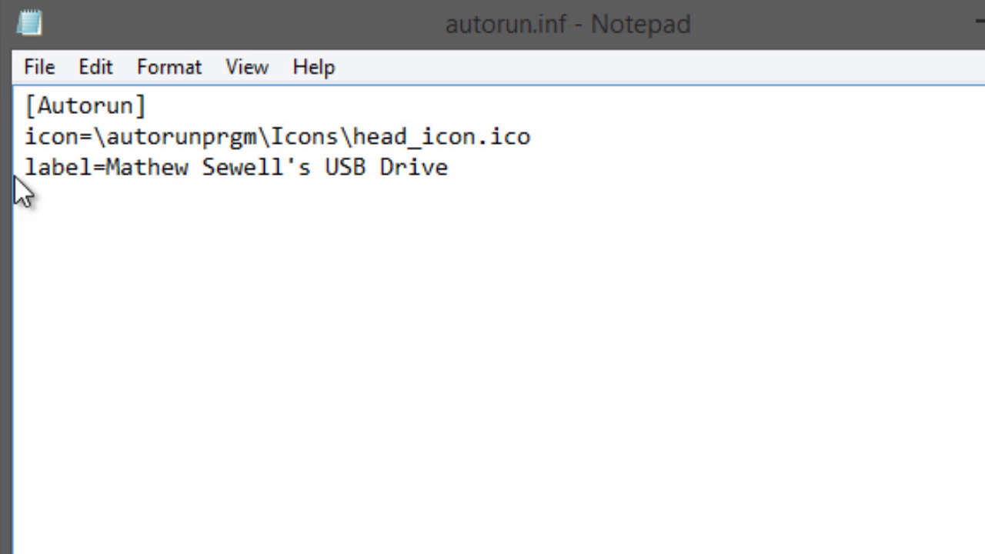
Step: Replace the old drive label after label= with 'Hello YouTube!'
left_click_drag(24, 167, 534, 202)
left_click(469, 185)
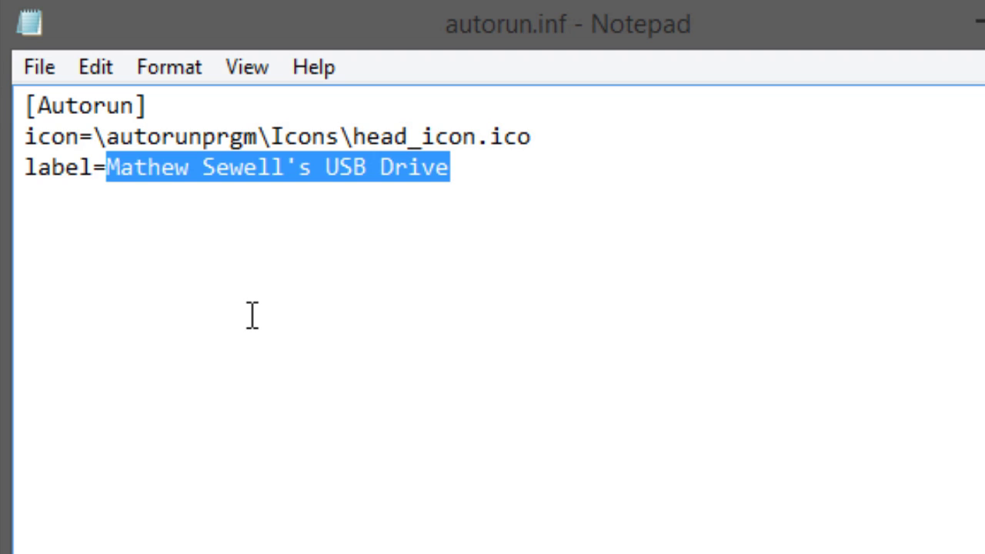
key("BackSpace")
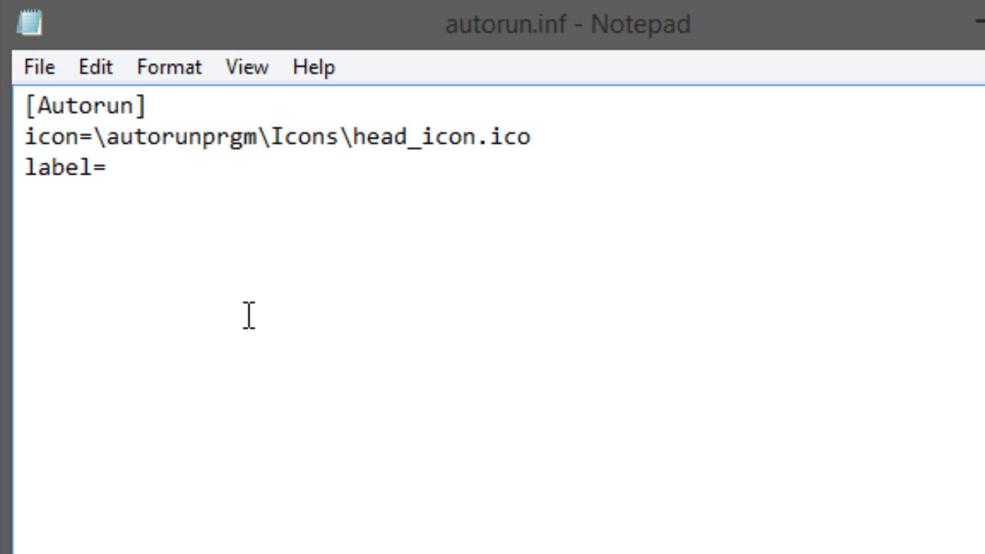
type("Hello Y")
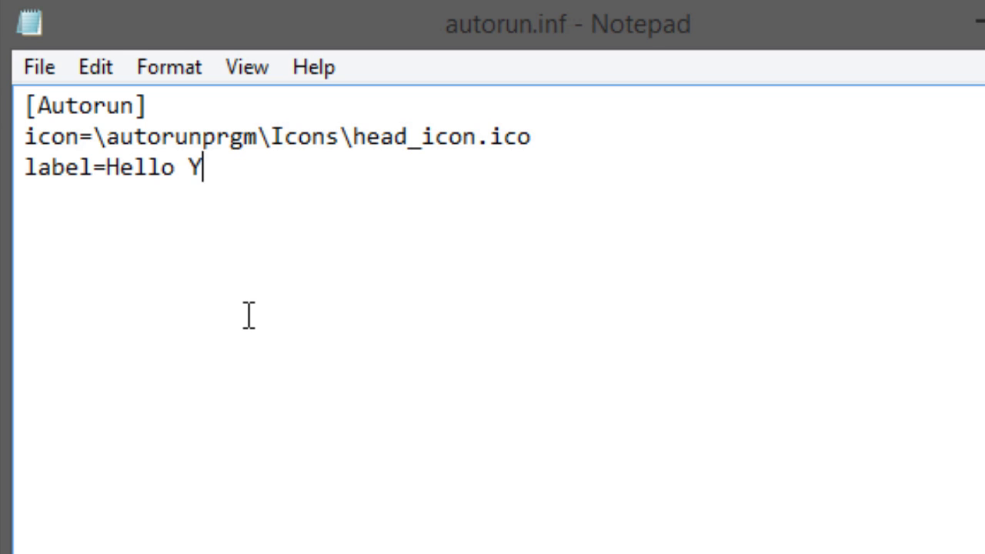
type("ouTube!")
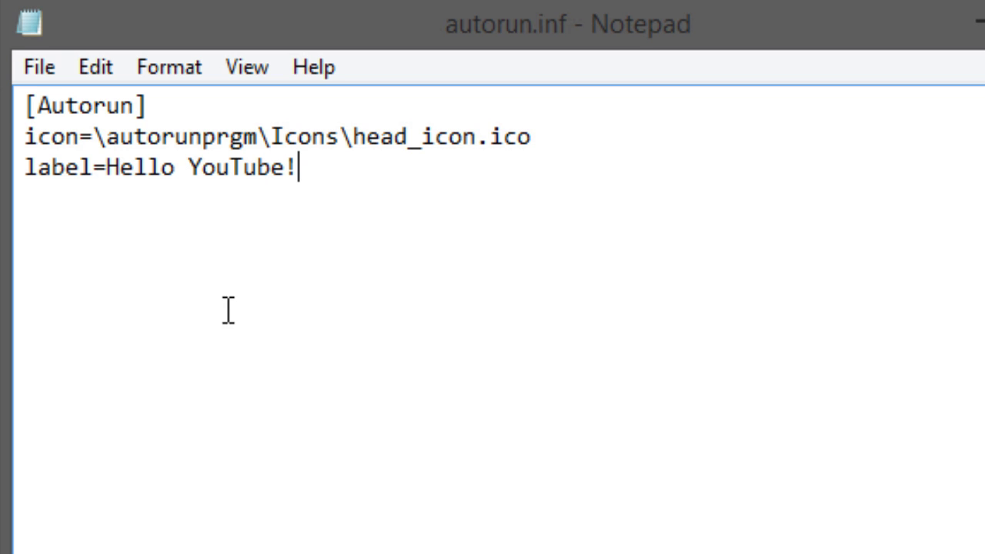
Step: Save the edited autorun.inf from Notepad's File menu
left_click(35, 65)
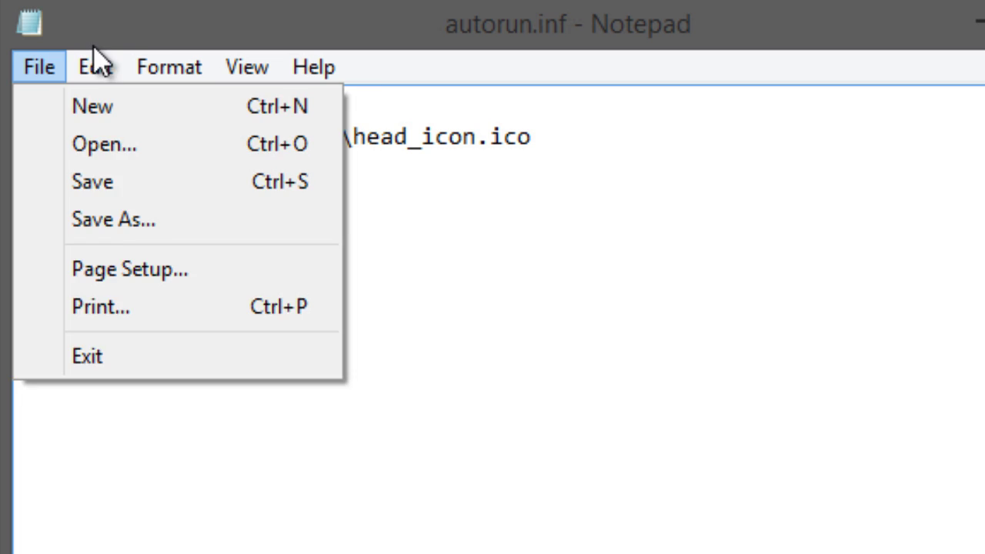
left_click(169, 216)
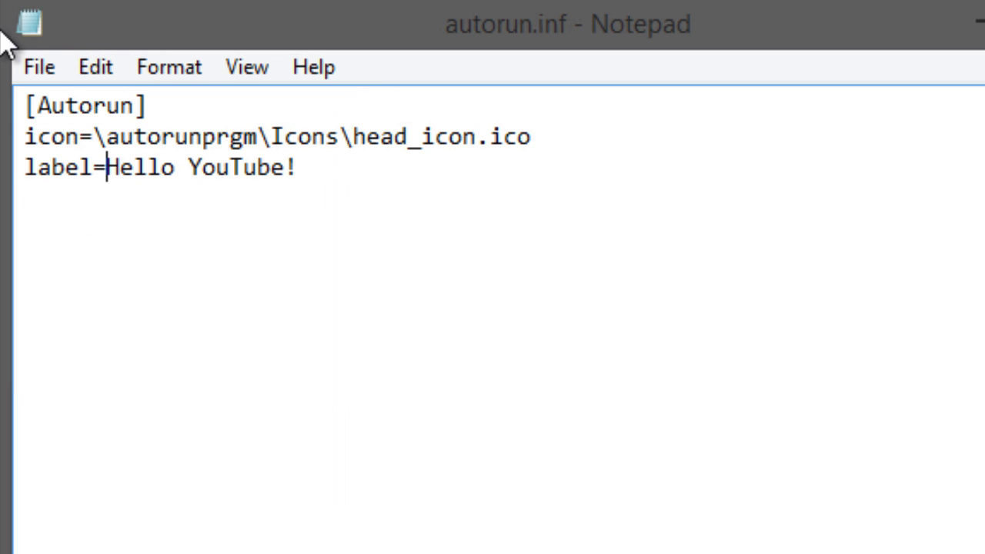
left_click(32, 66)
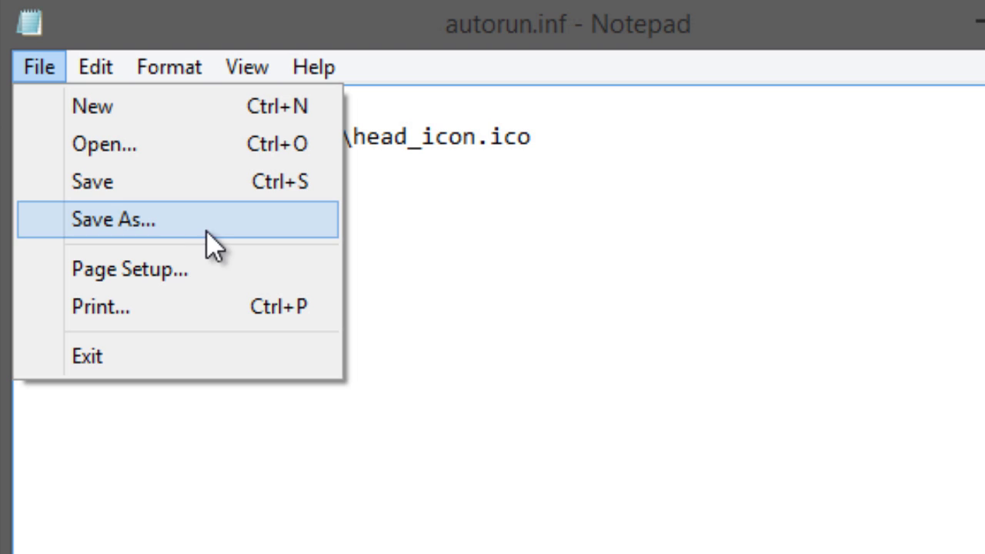
left_click(159, 182)
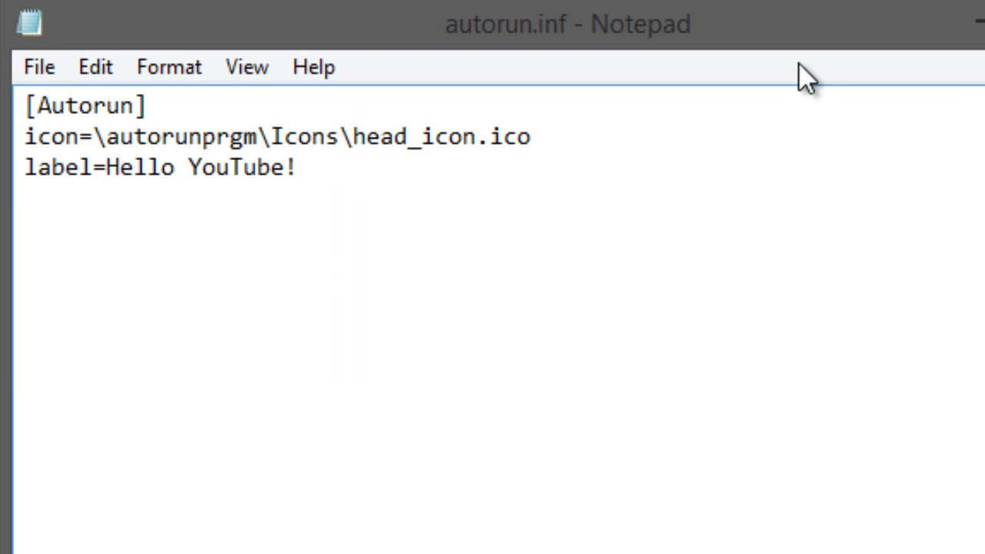
Step: Close Notepad and the drive window, then safely eject the USB flash drive
left_click(984, 23)
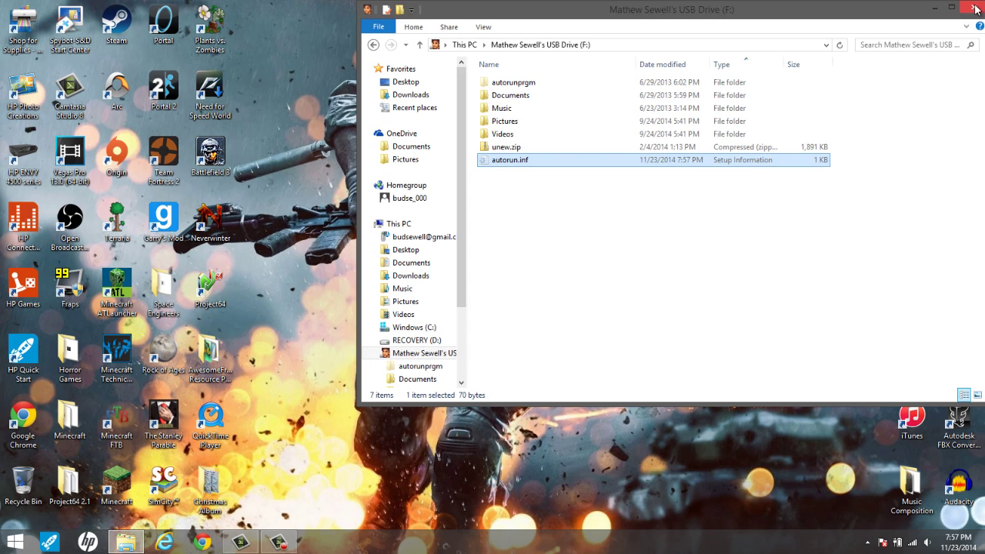
left_click(974, 7)
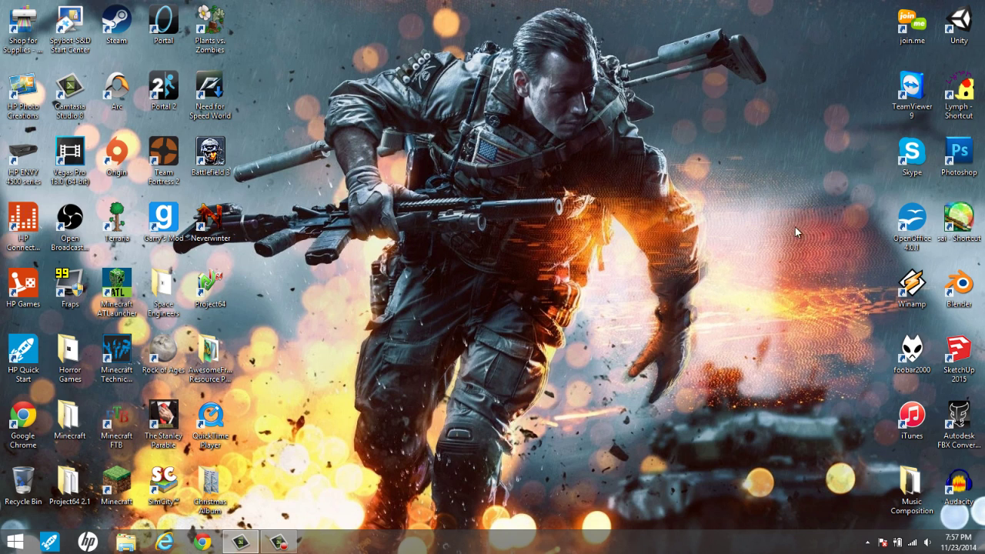
left_click(868, 541)
left_click(883, 445)
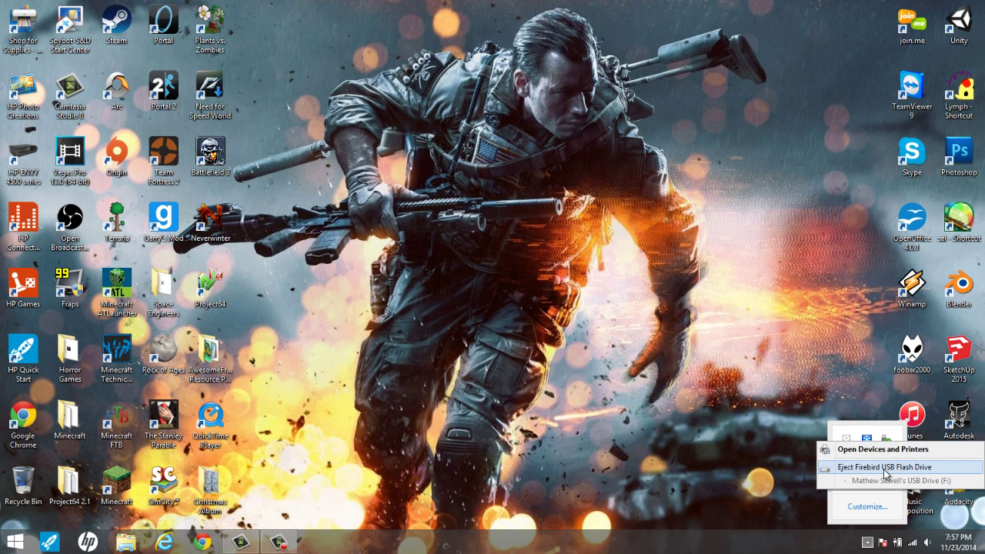
left_click(869, 507)
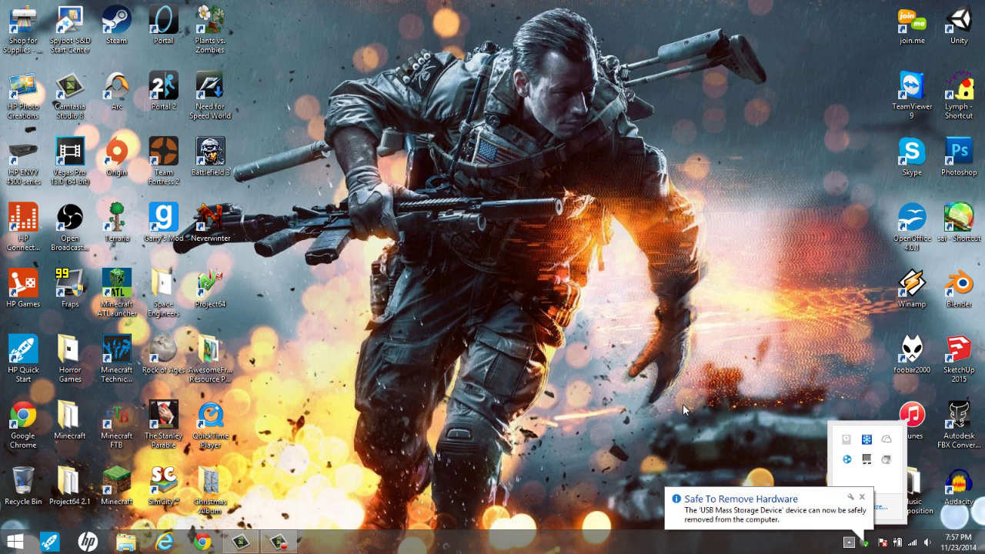
left_click(850, 543)
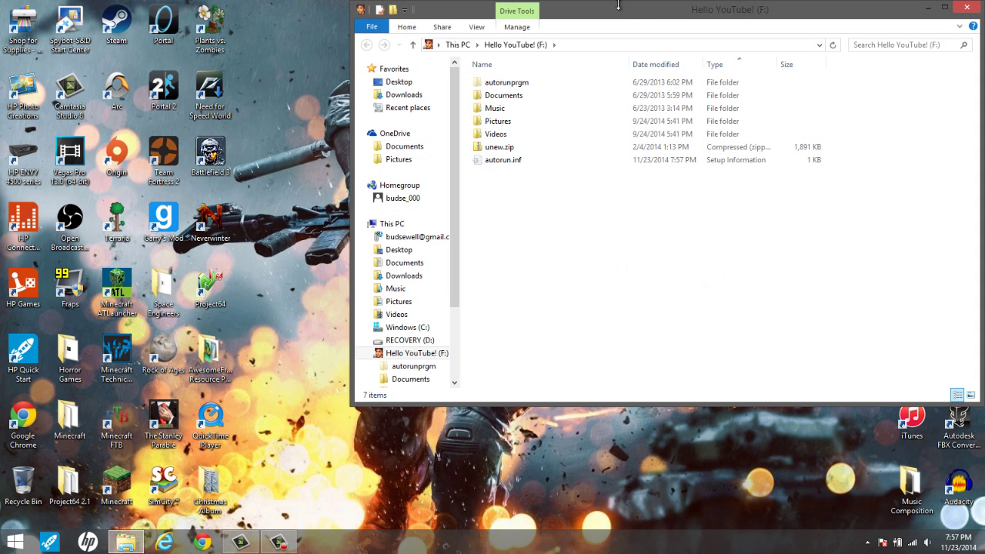
Step: Maximize Explorer and check, then close, the Hello YouTube! (F:) drive's Properties
double_click(621, 12)
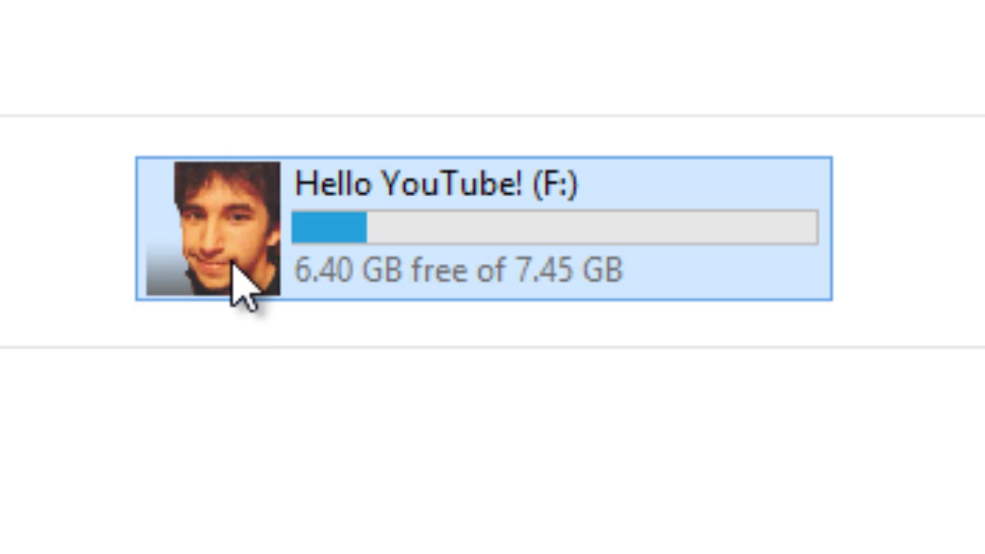
mouse_move(231, 262)
mouse_move(528, 197)
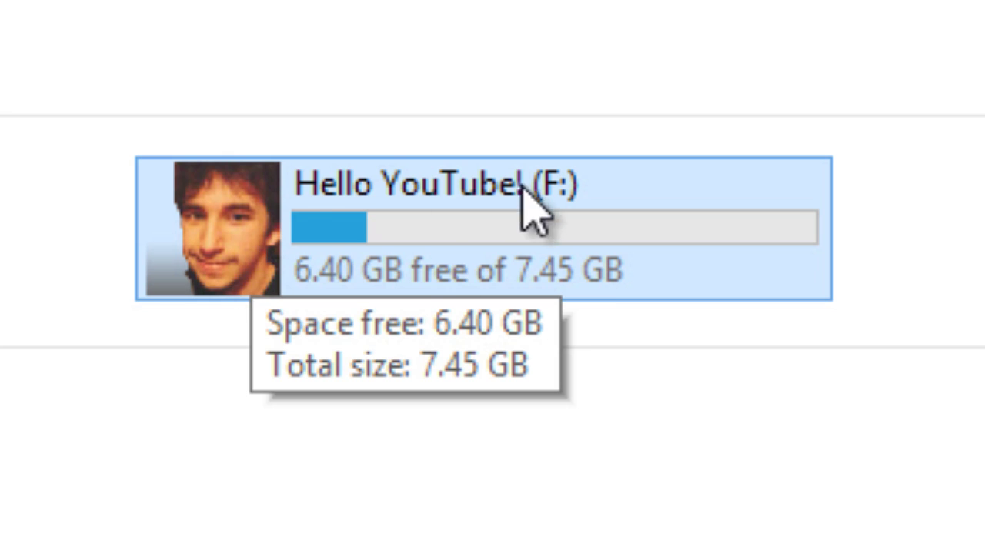
right_click(220, 201)
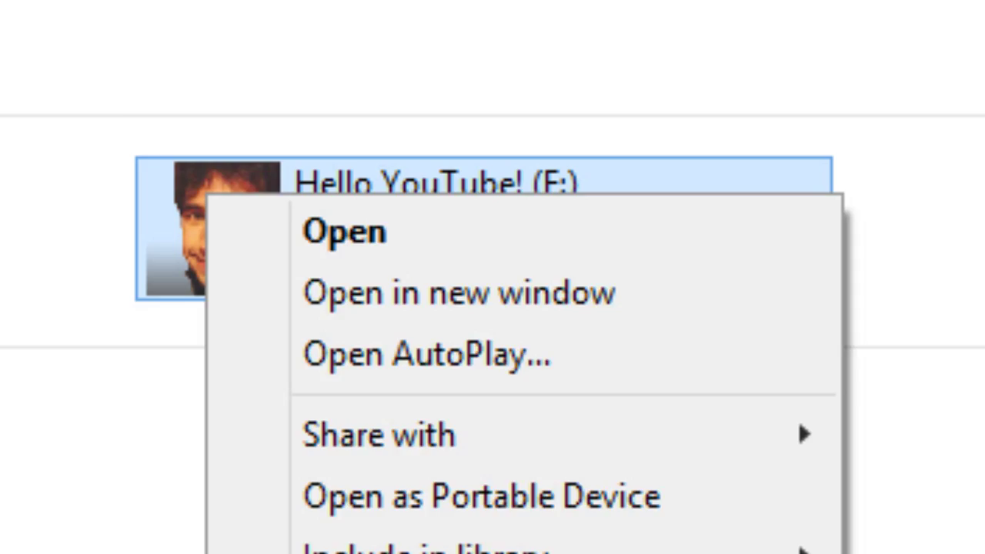
left_click(347, 553)
left_click(818, 175)
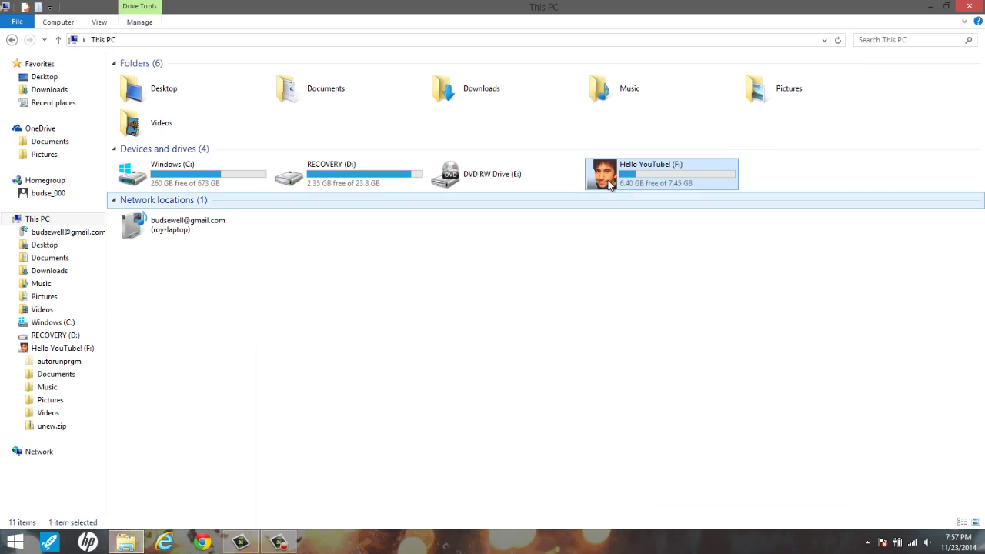
right_click(622, 176)
left_click(685, 397)
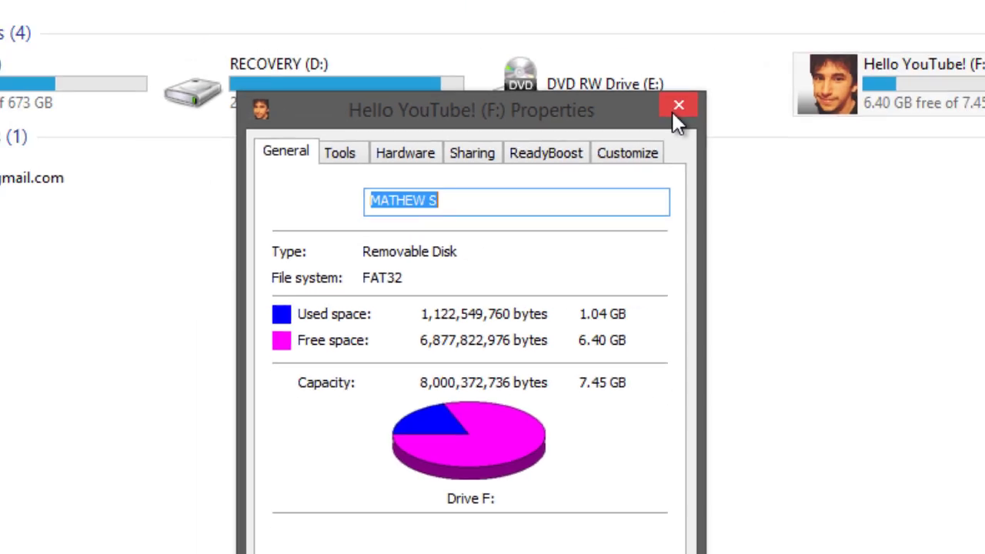
left_click(792, 45)
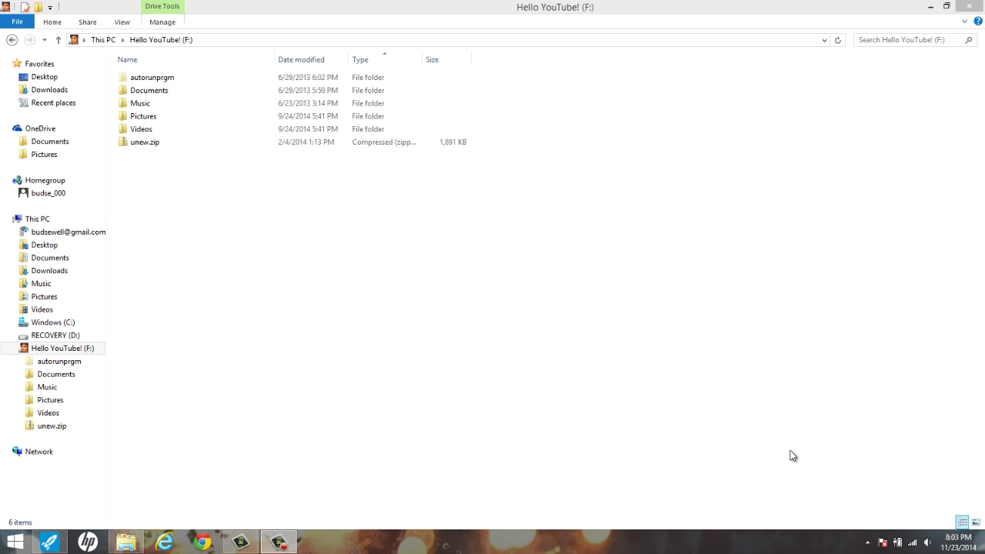
Step: Create New Text Document.txt on the F: drive with its default name and open it
right_click(168, 218)
mouse_move(279, 375)
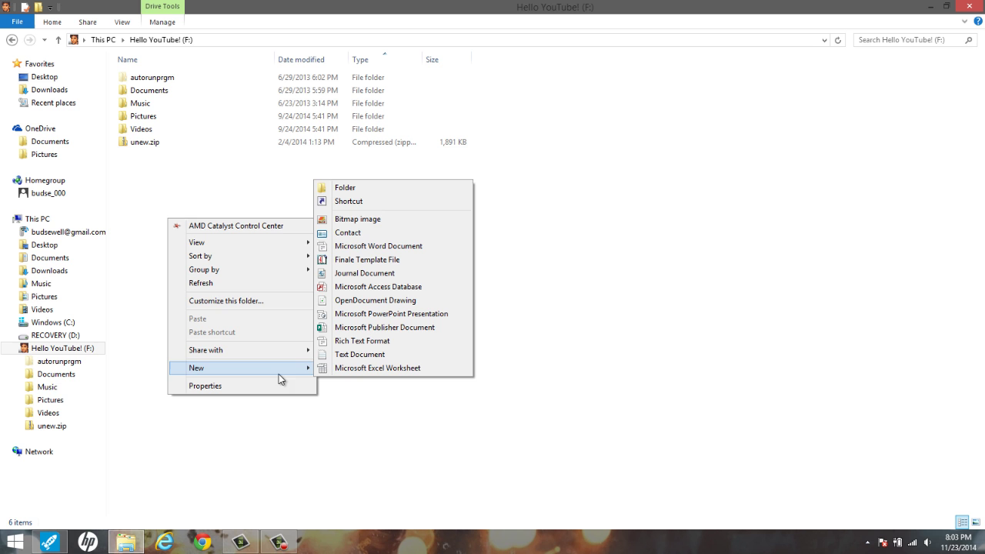
left_click(361, 355)
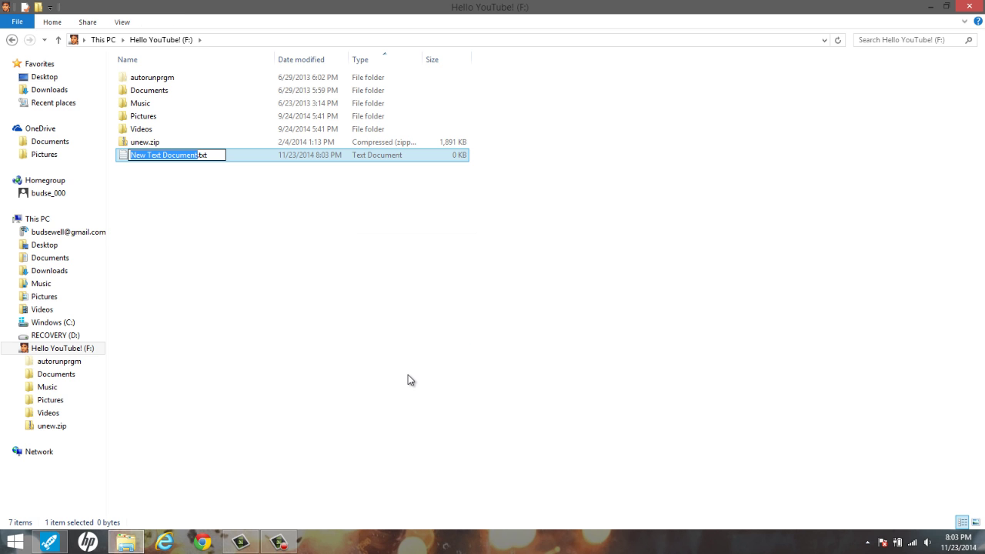
key("Return")
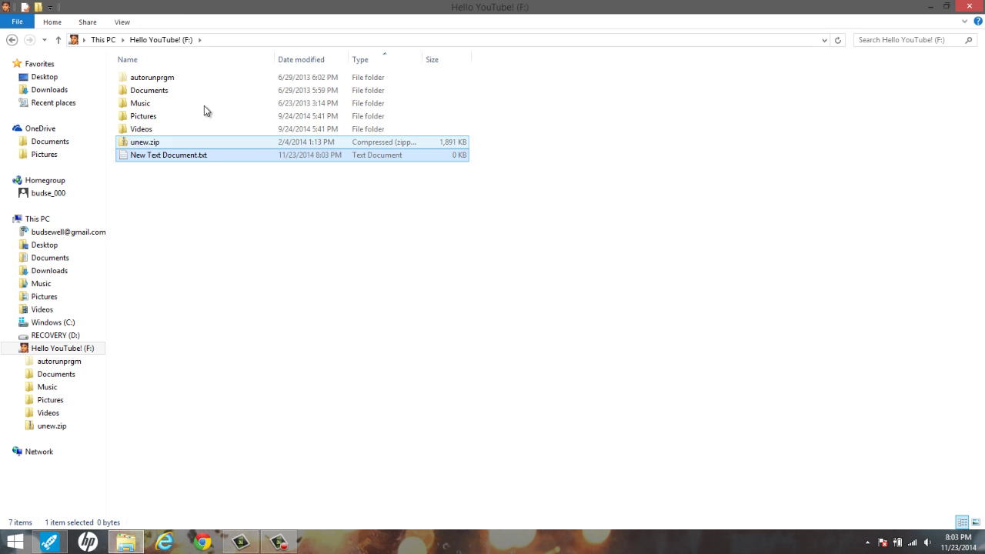
double_click(153, 154)
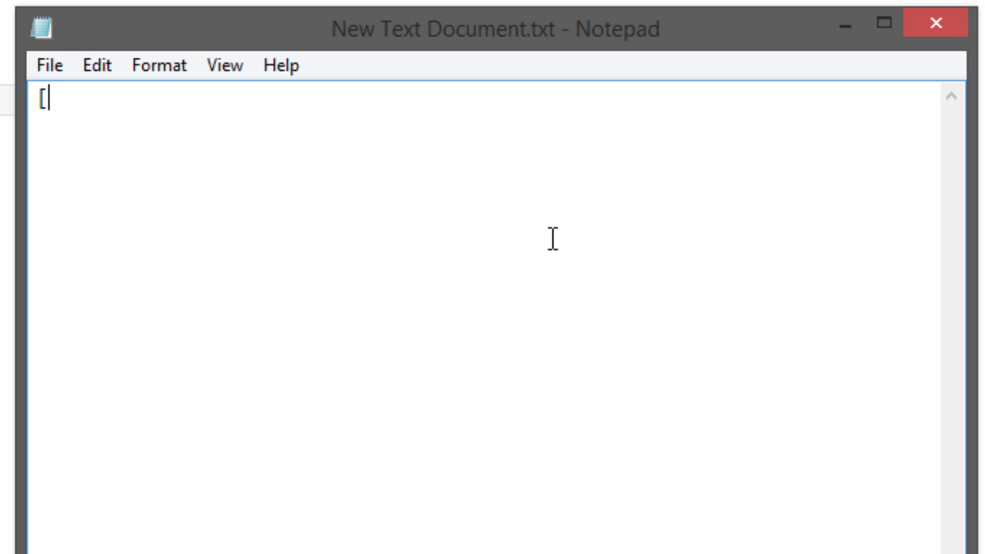
Step: Write an [Autorun] section with icon=\autorunprgm\Icons\head_icon.ico and a label naming the owner's USB Drive
type("[Autorun")
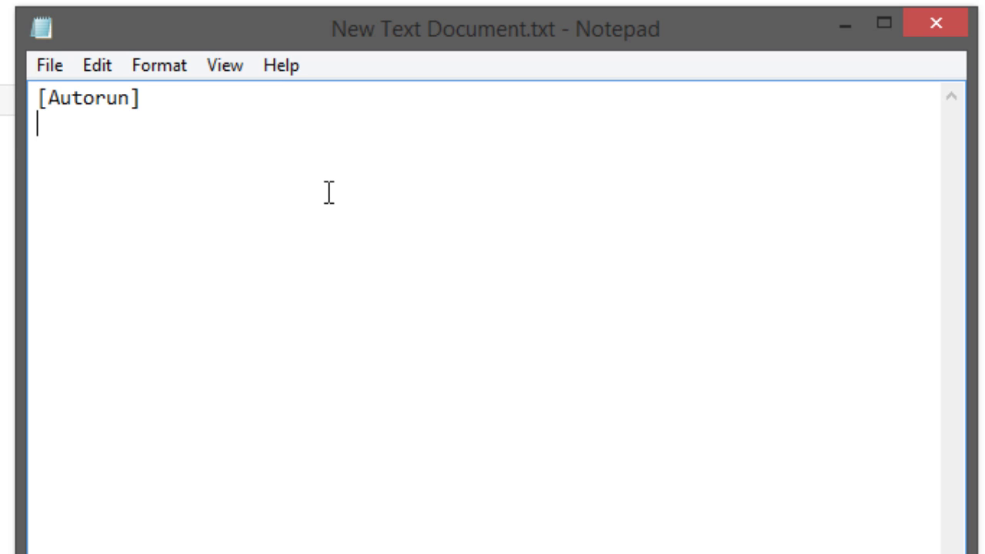
type("icon=\\autorunprgm\\Icons\\head_icon.ico label=Hello YouTube!")
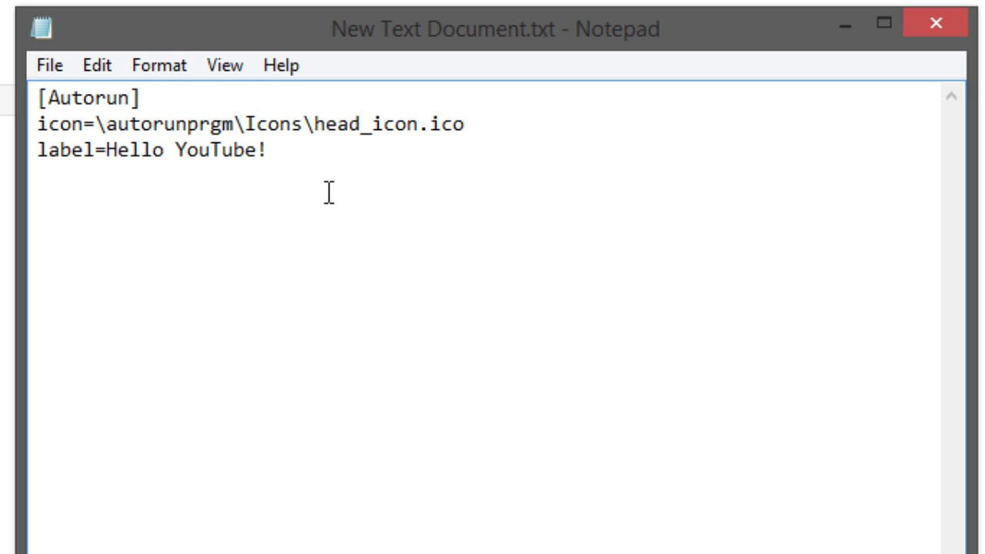
key("BackSpace")
key("BackSpace")
key("BackSpace")
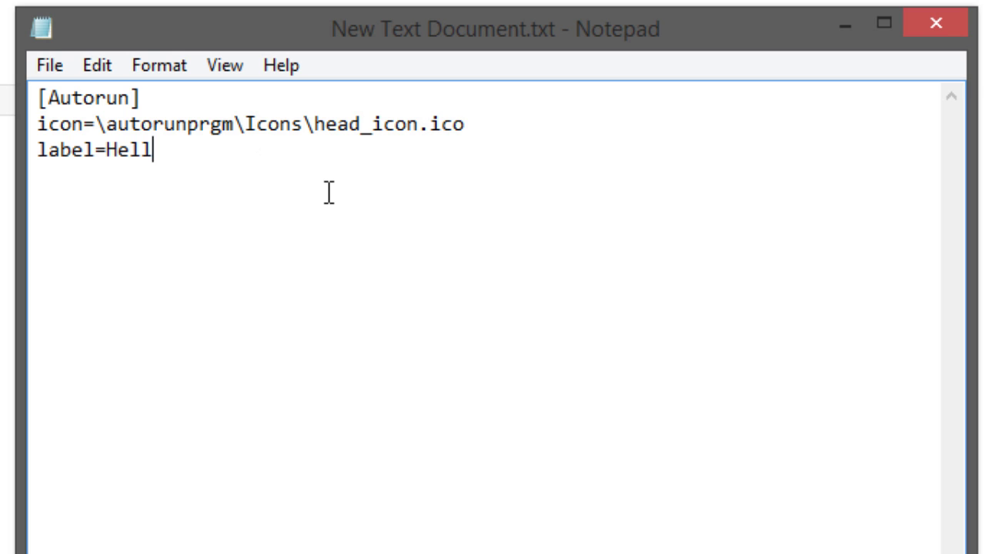
key("BackSpace")
key("BackSpace")
key("BackSpace")
type("MA")
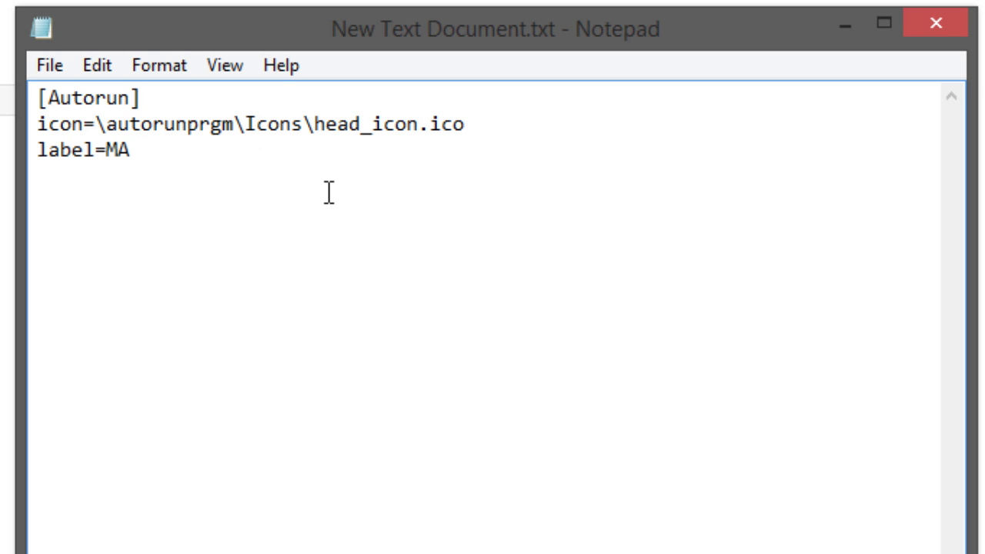
type("rh")
key("BackSpace")
key("BackSpace")
key("BackSpace")
type("athew Sewell's USB Drive")
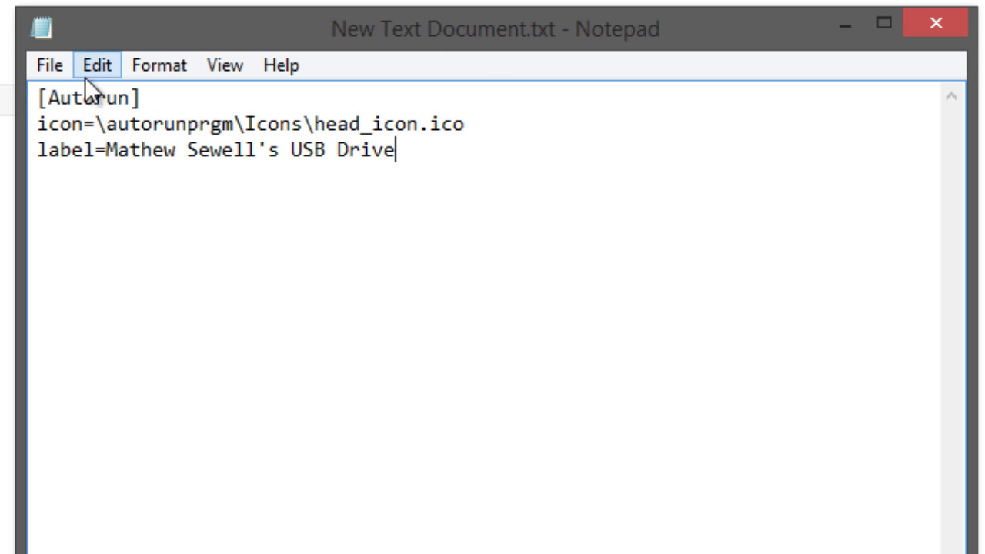
left_click(42, 67)
Step: Save As with type All Files (*.*), clearing the name and starting to enter autorun.inf
left_click(135, 199)
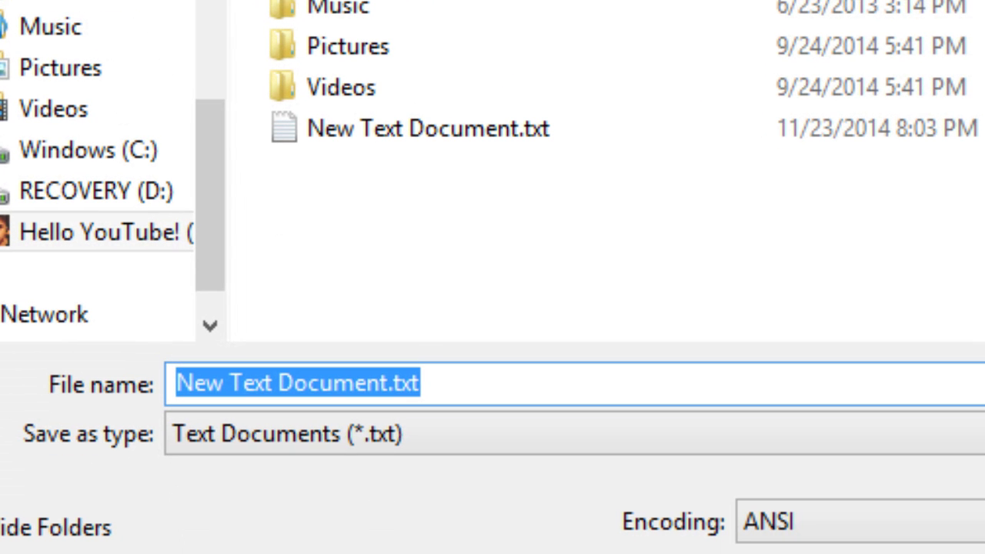
key("BackSpace")
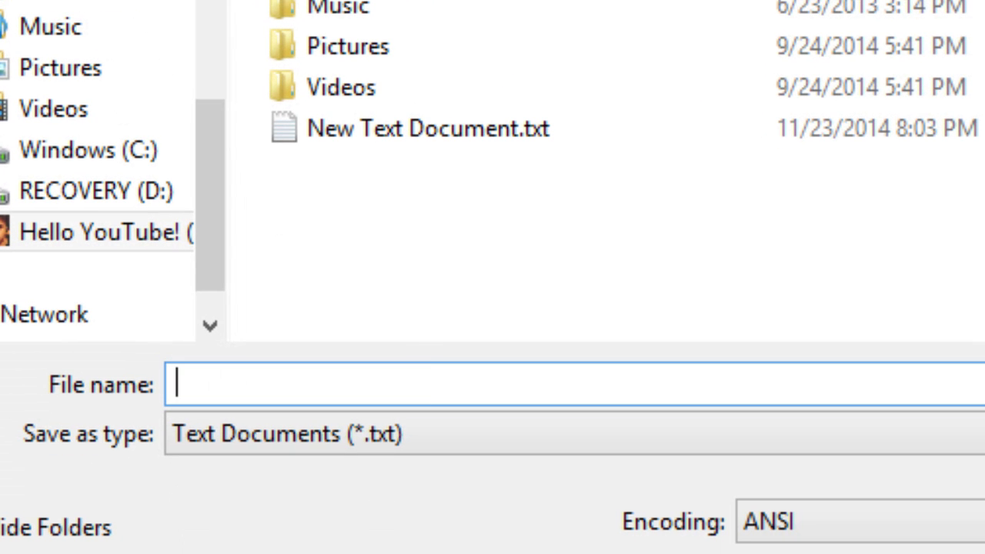
left_click(582, 445)
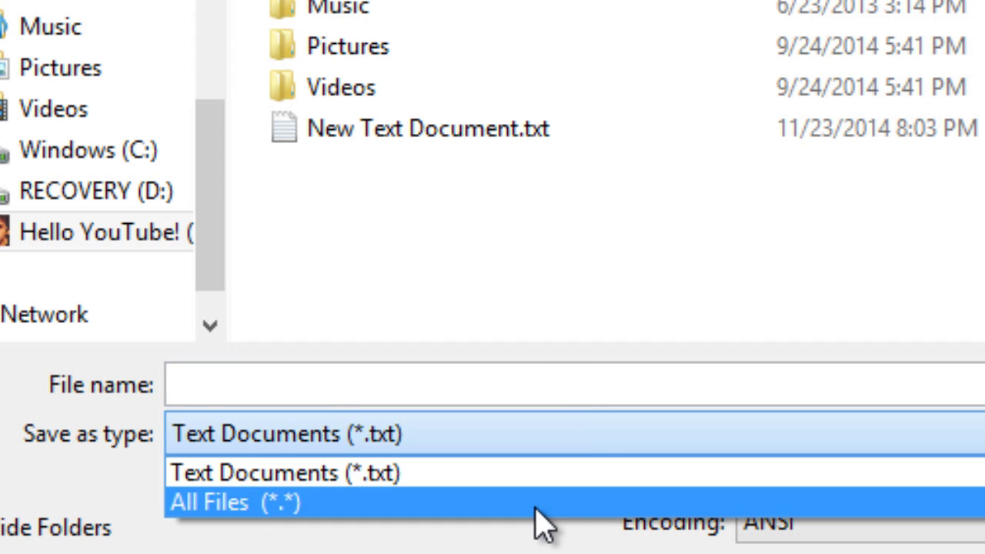
left_click(531, 504)
left_click(408, 379)
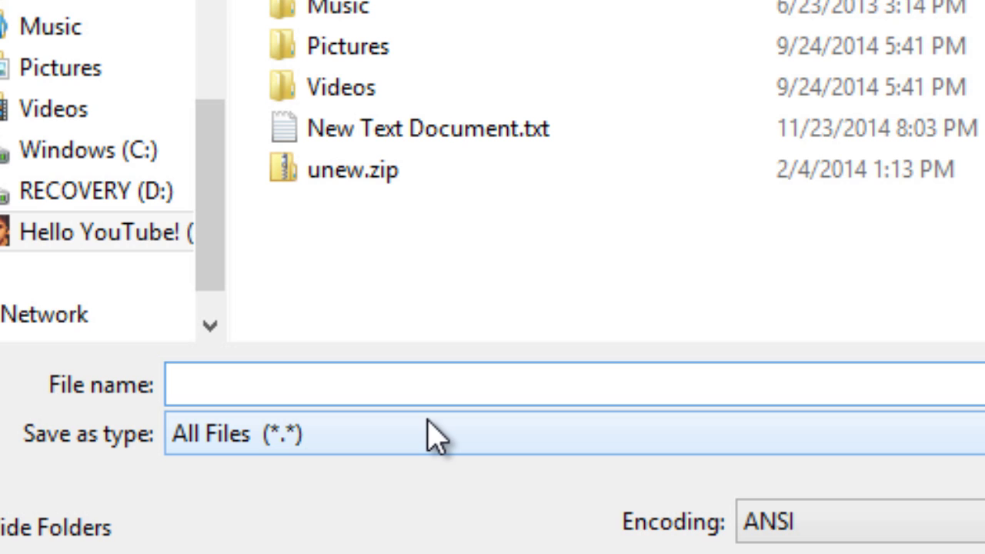
type("a")
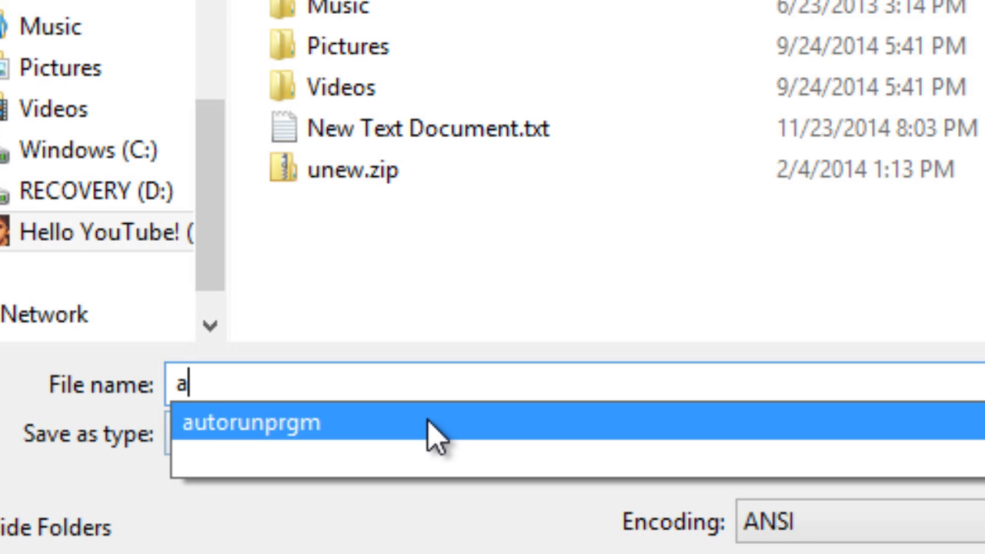
type("utorun.inf")
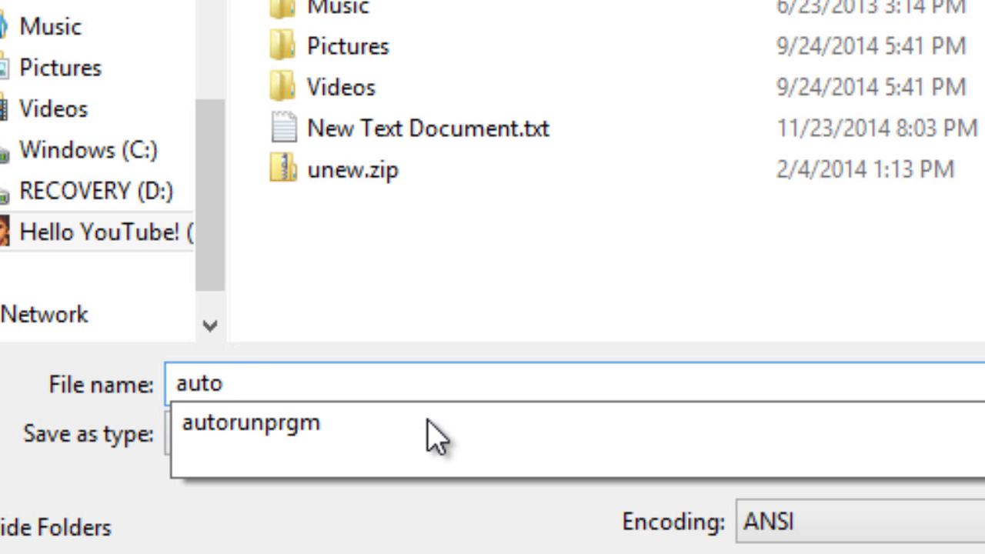
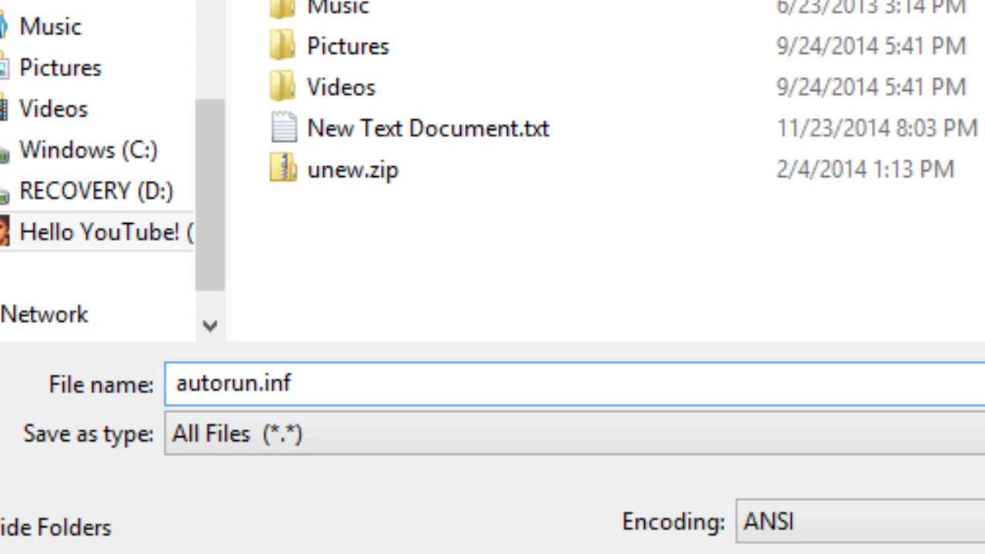
Step: Save the file as autorun.inf (All Files type) in drive F:'s root, then close Notepad
key("Return")
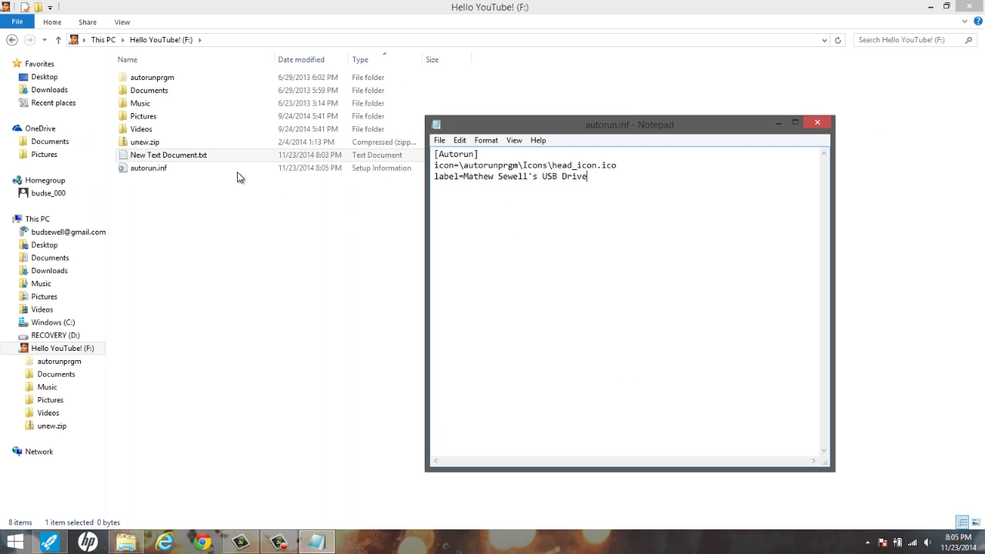
key("alt+F4")
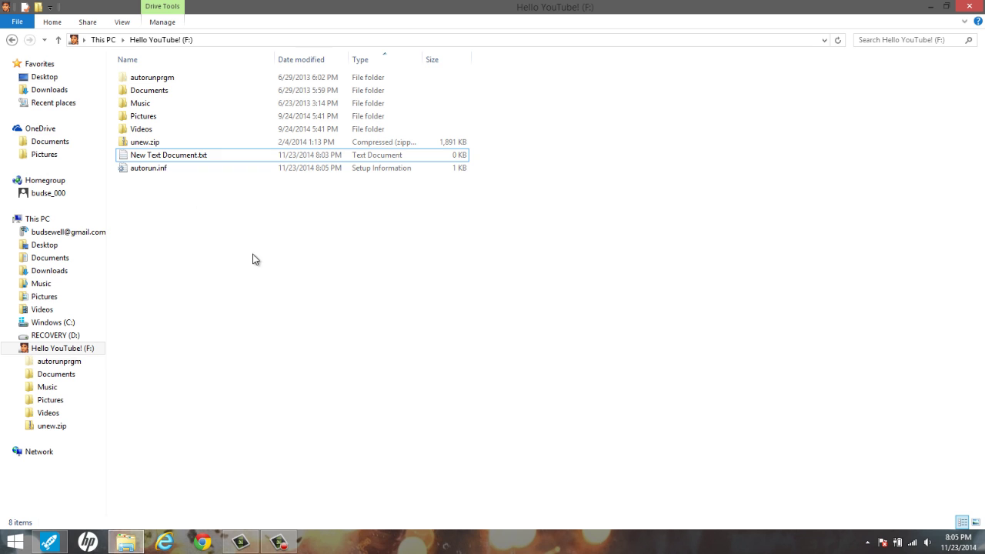